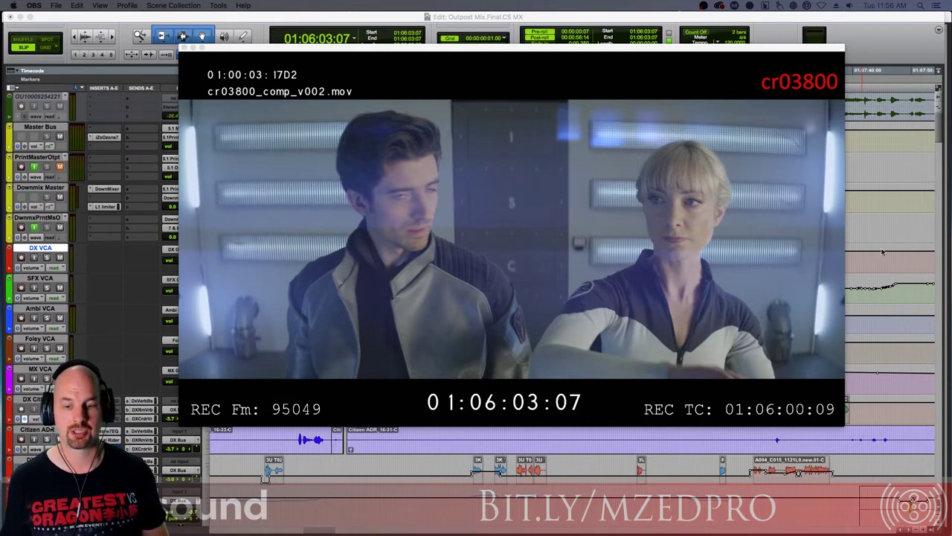
Play the scene from 01:06:03:07 for over a minute to review its picture and sound, and stop playback
left_click(876, 202)
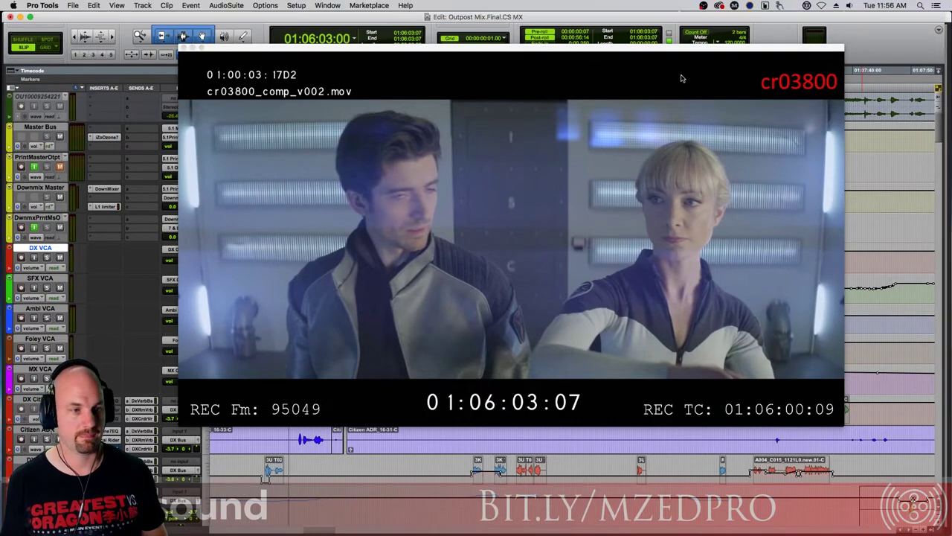
key("space")
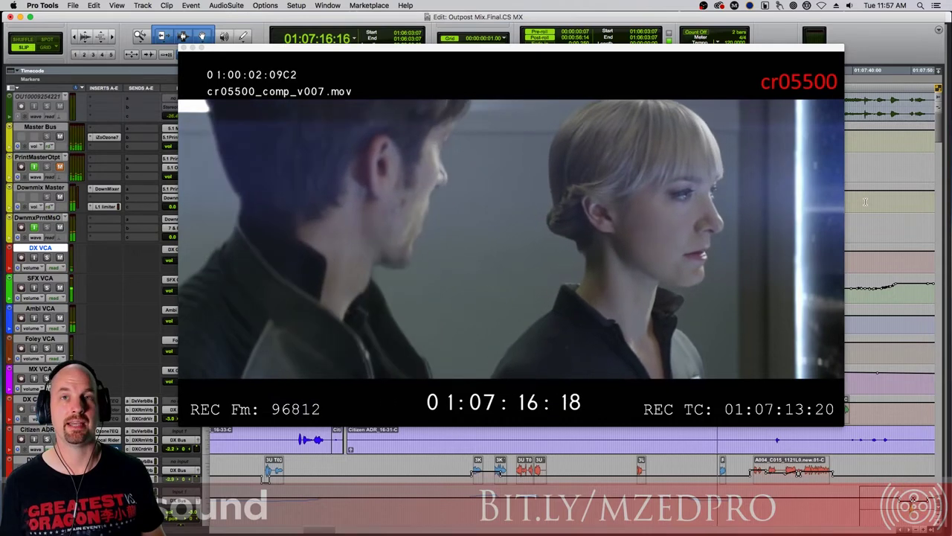
key("space")
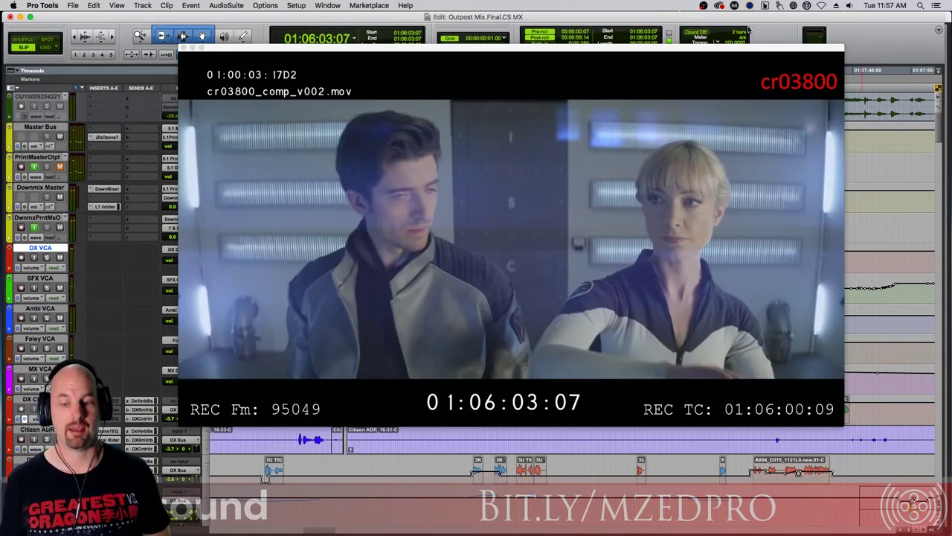
Shrink the video window and move it out of the way so the track timeline is uncovered
left_click_drag(842, 422, 416, 184)
left_click_drag(351, 58, 864, 388)
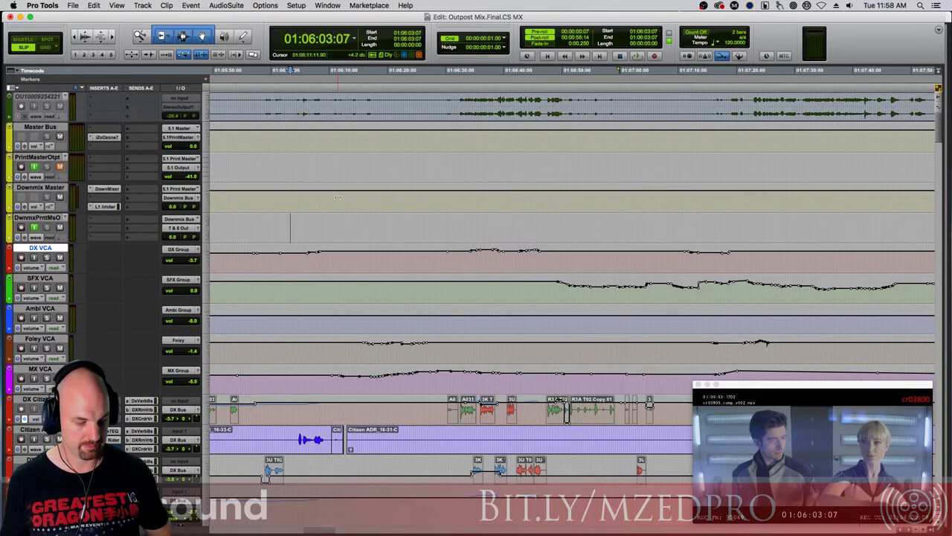
Audition the shot change after 01:06:03:07 and add a marker named "Start MX" at 01:06:05:00
key("super+bracketright")
key("super+bracketright")
key("super+bracketright")
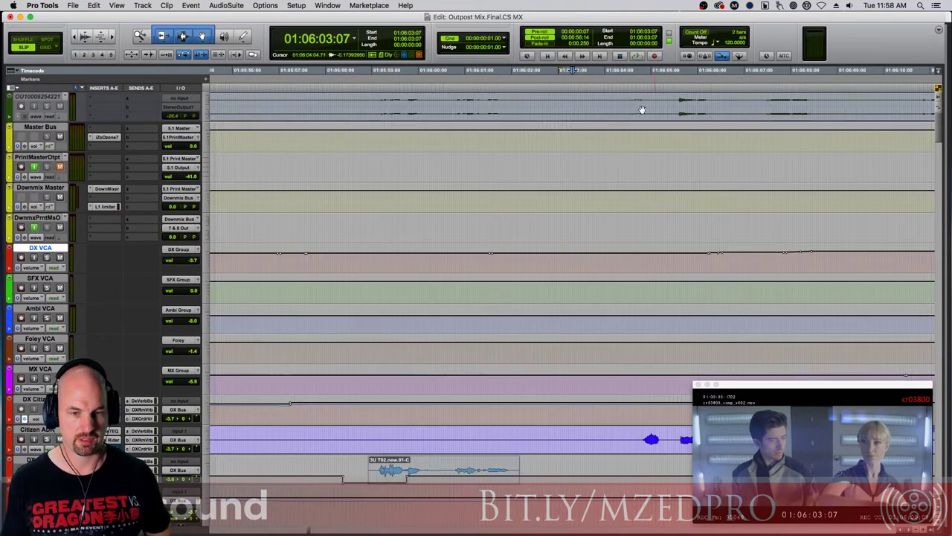
key("space")
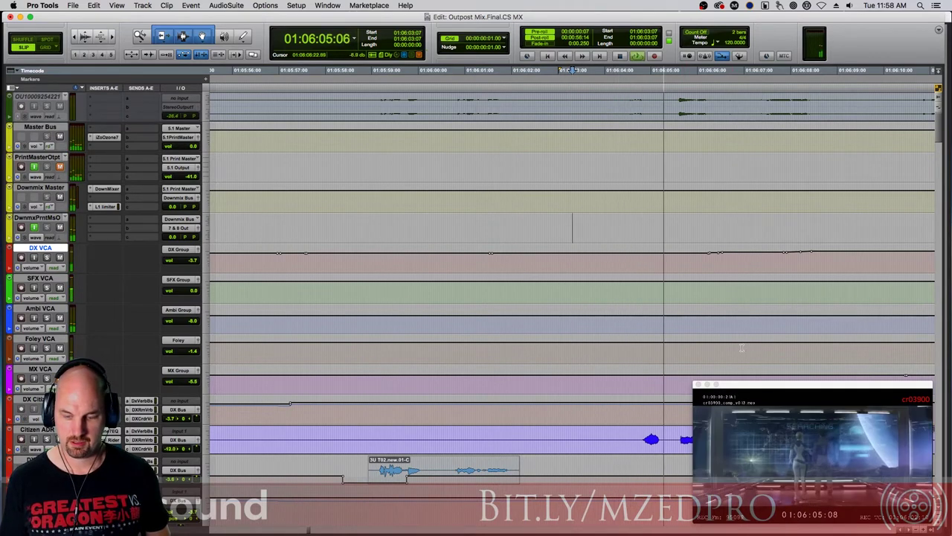
key("space")
key("space")
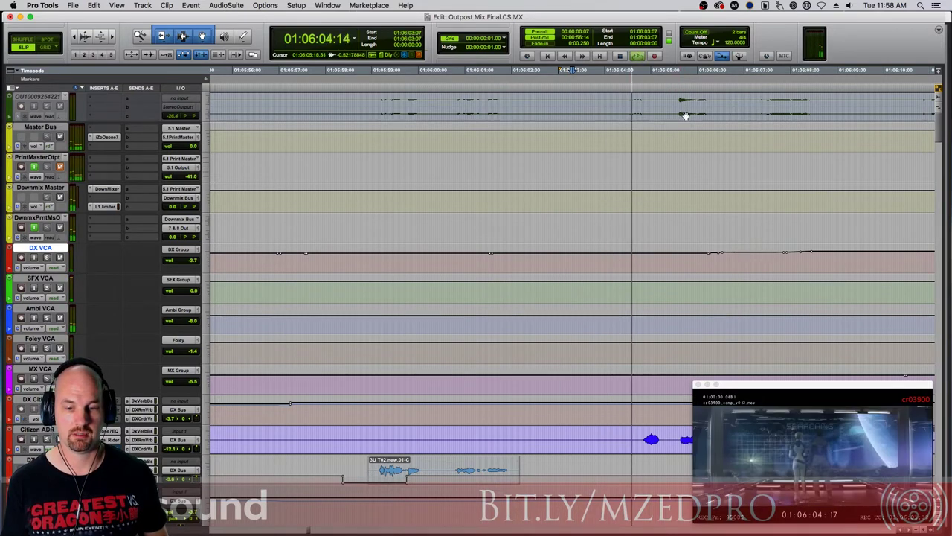
key("space")
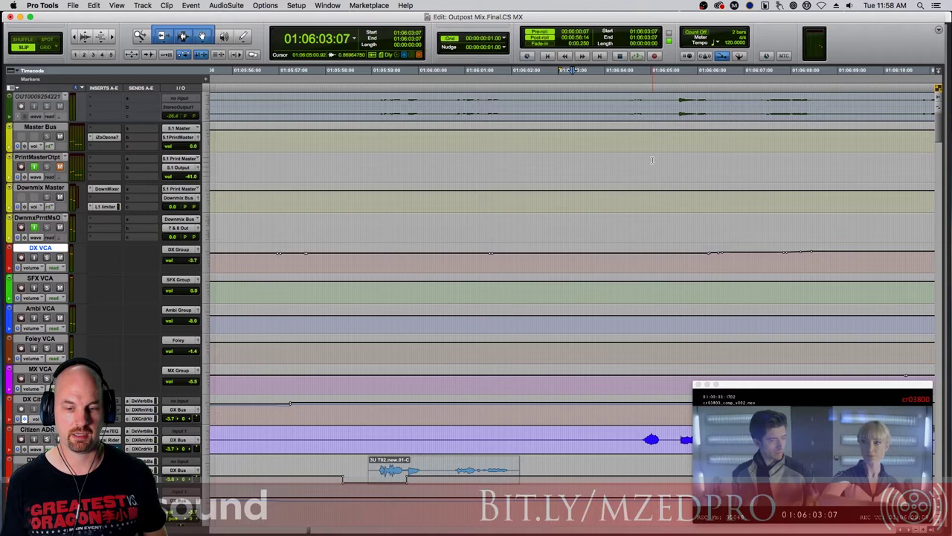
left_click(653, 167)
key("KP_Enter")
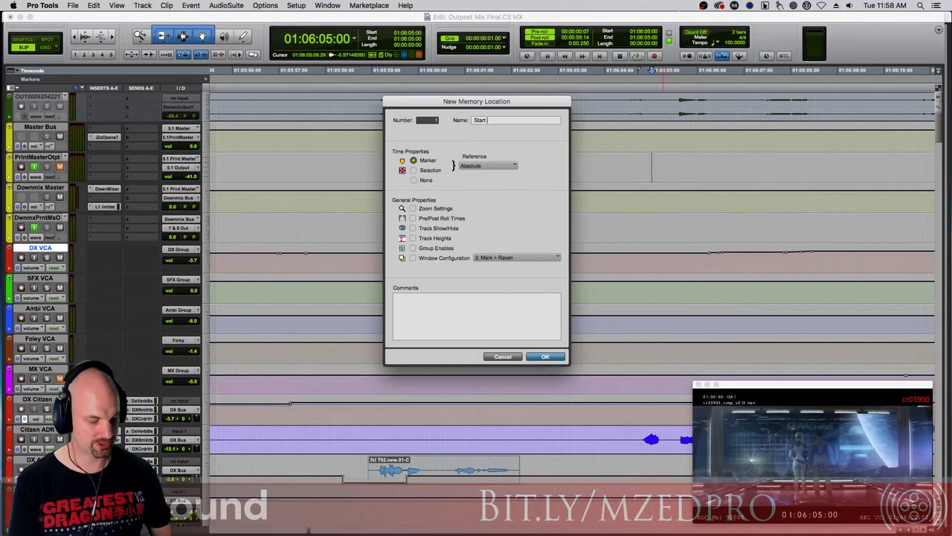
type("Start MX")
key("Return")
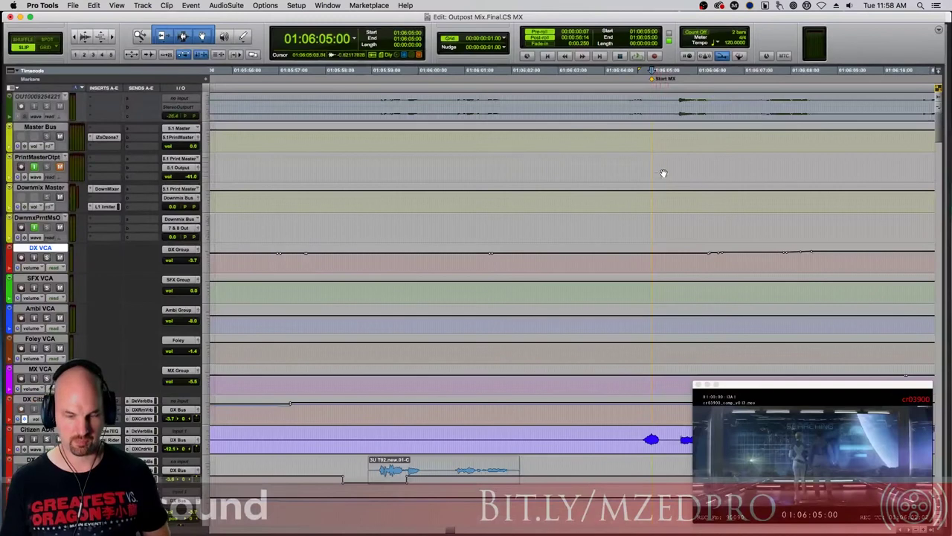
Locate the moment the SIGNAL FAILED text lights up in the picture and add a marker named "HIT! Signal Failed" there
key("space")
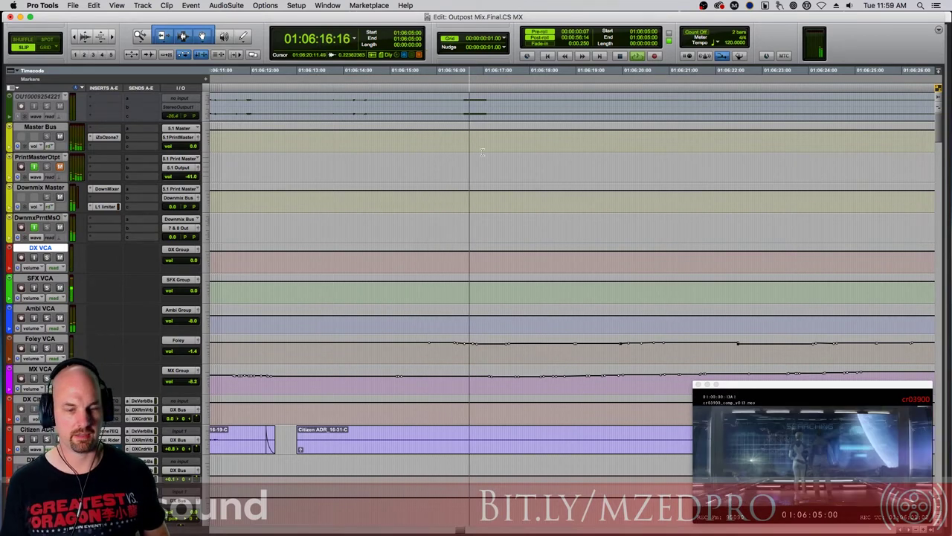
key("space")
left_click(453, 162)
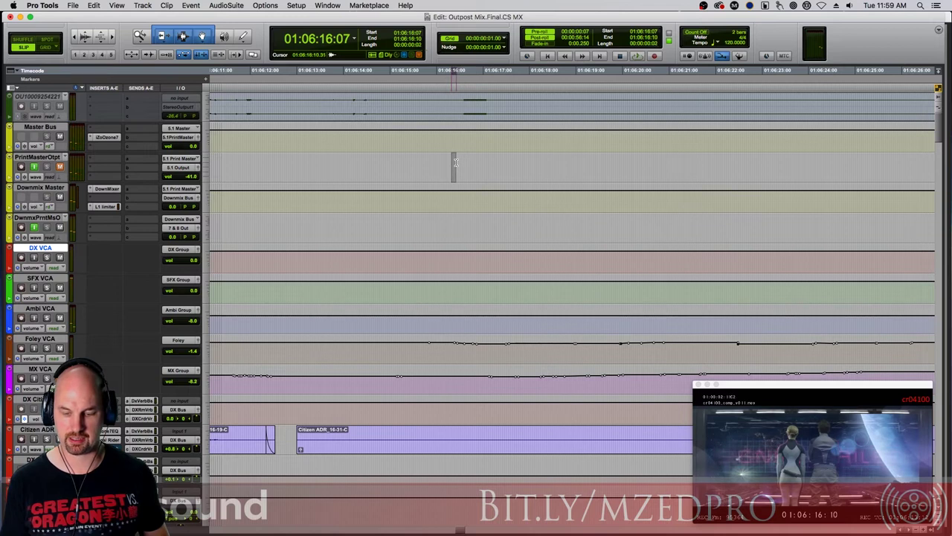
left_click_drag(456, 162, 464, 162)
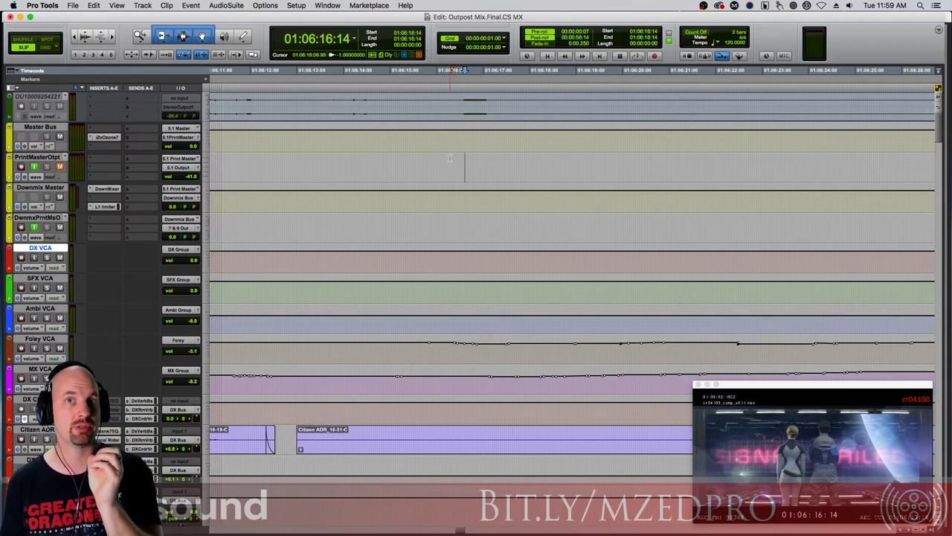
left_click_drag(439, 164, 457, 164)
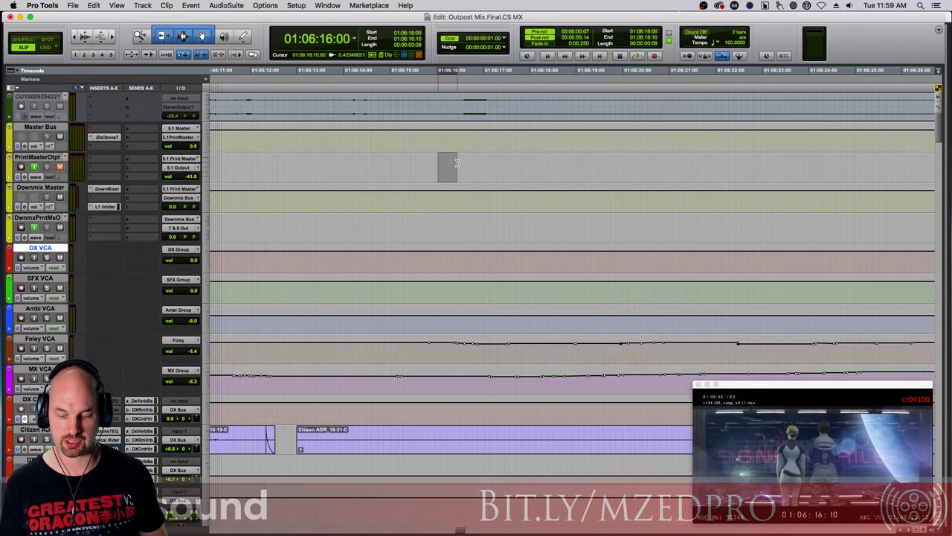
left_click_drag(459, 163, 468, 163)
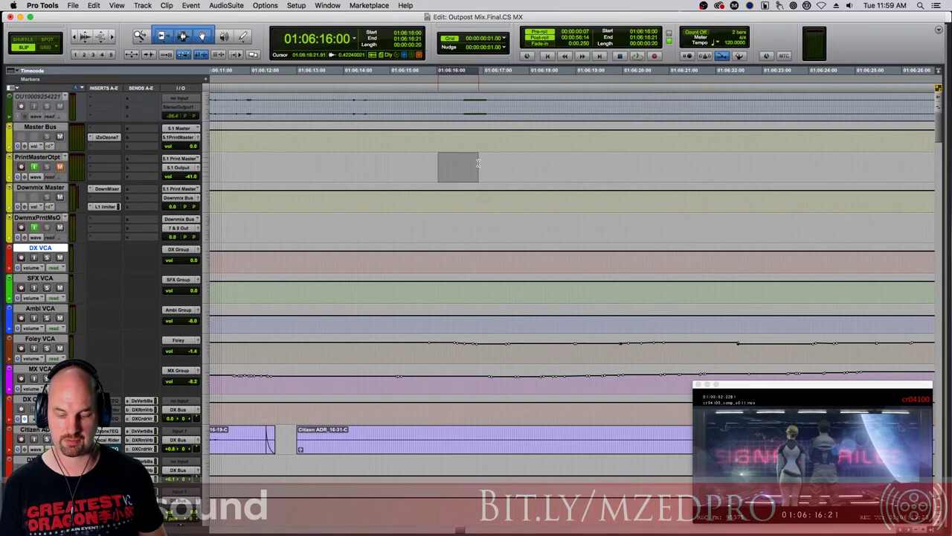
left_click(483, 162)
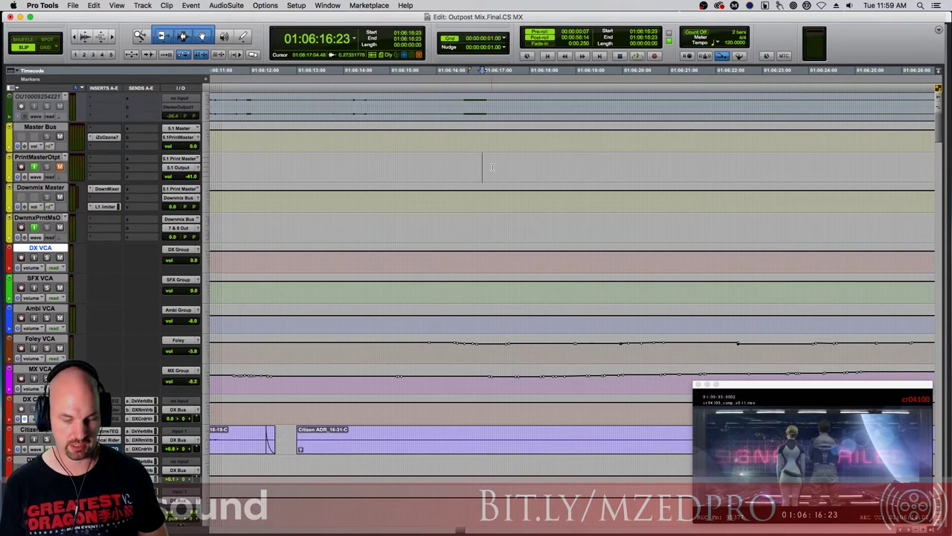
key("KP_Enter")
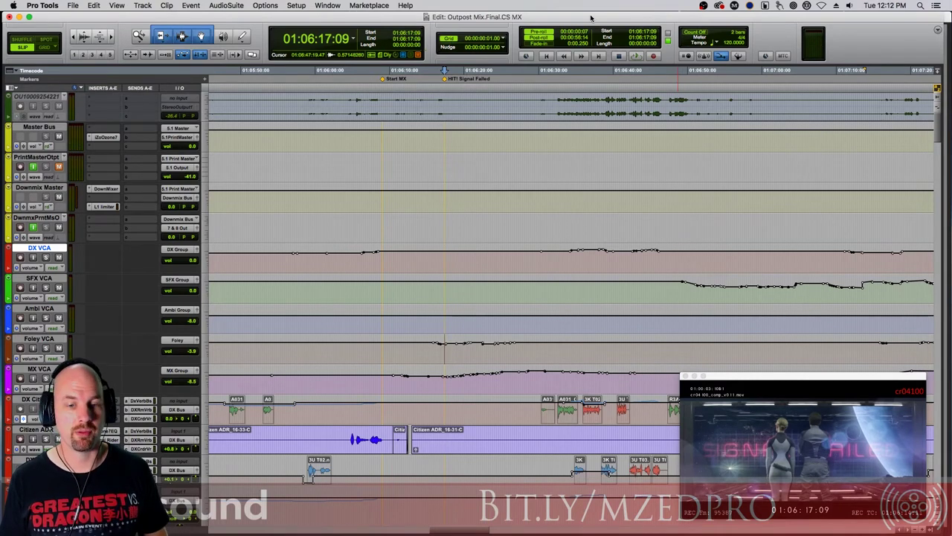
Audition the shot following the signal failure and add a marker named "resignation" at 01:06:21:00
key("space")
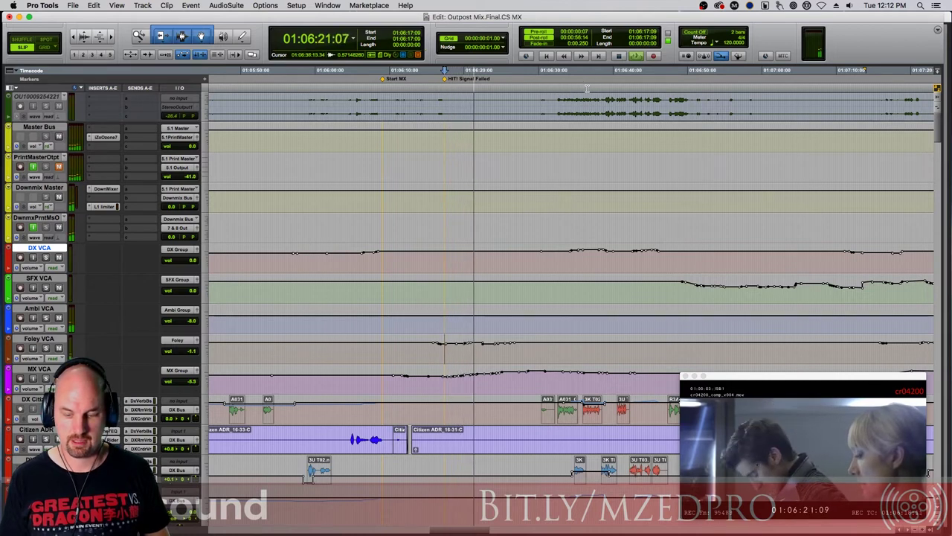
key("space")
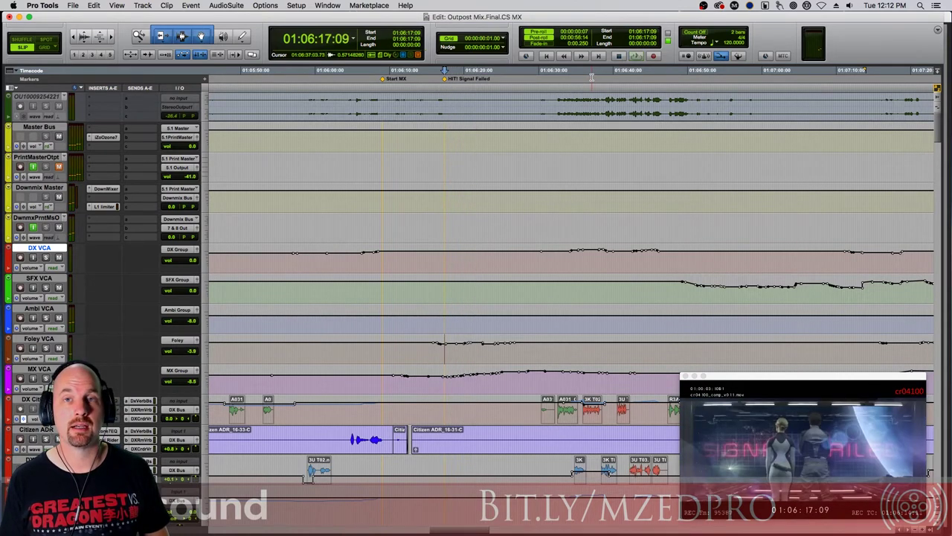
left_click_drag(453, 162, 469, 168)
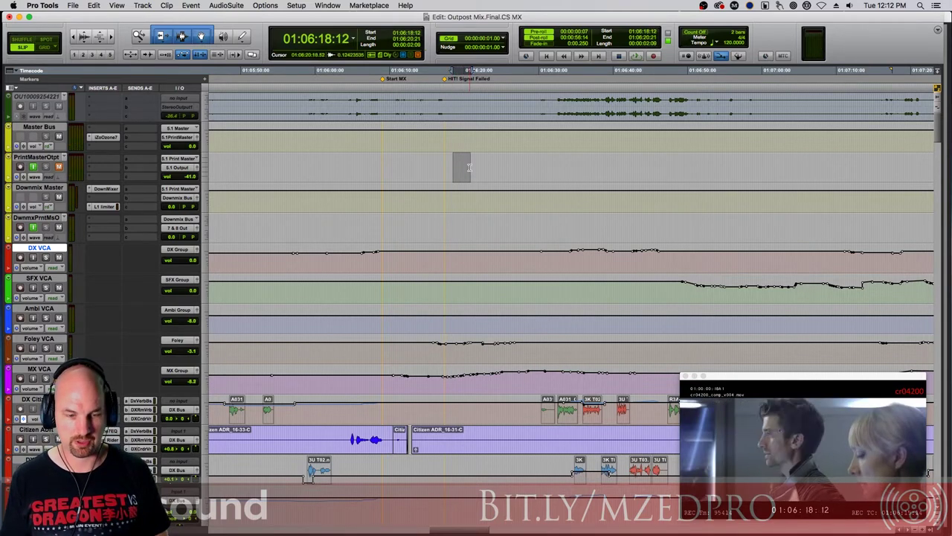
left_click(469, 167)
left_click(474, 168)
left_click_drag(474, 168, 472, 167)
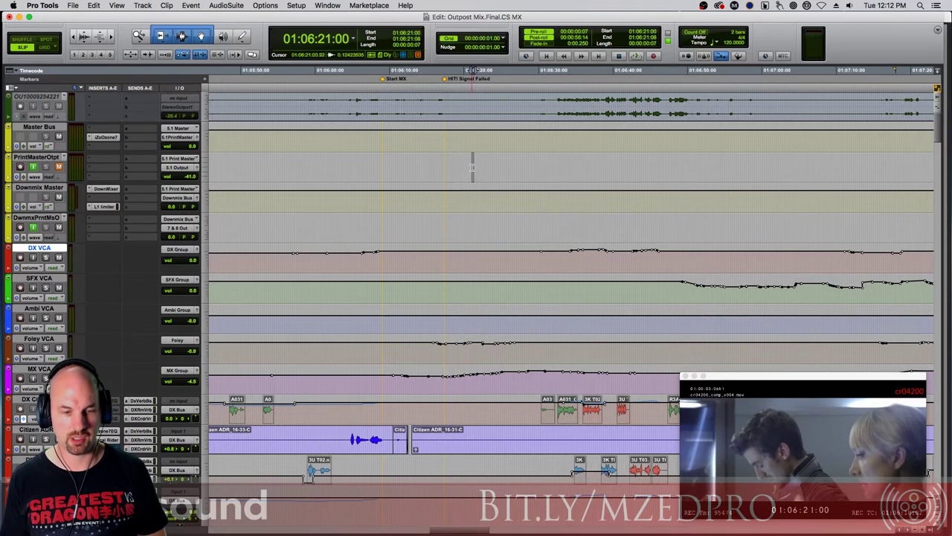
key("KP_Enter")
type("resic")
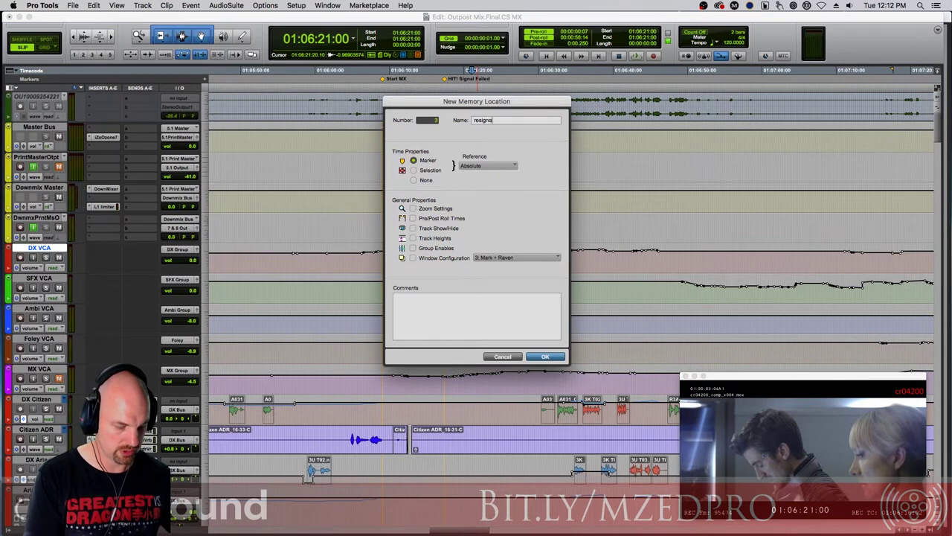
key("Return")
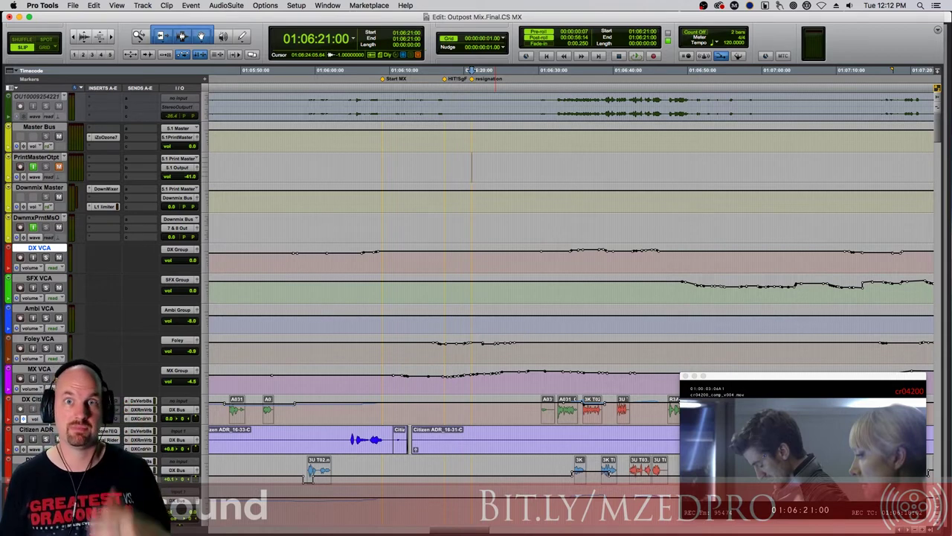
Audition the scene from the resignation marker and add a marker named "Wonder Build!" at 01:06:30:21
key("space")
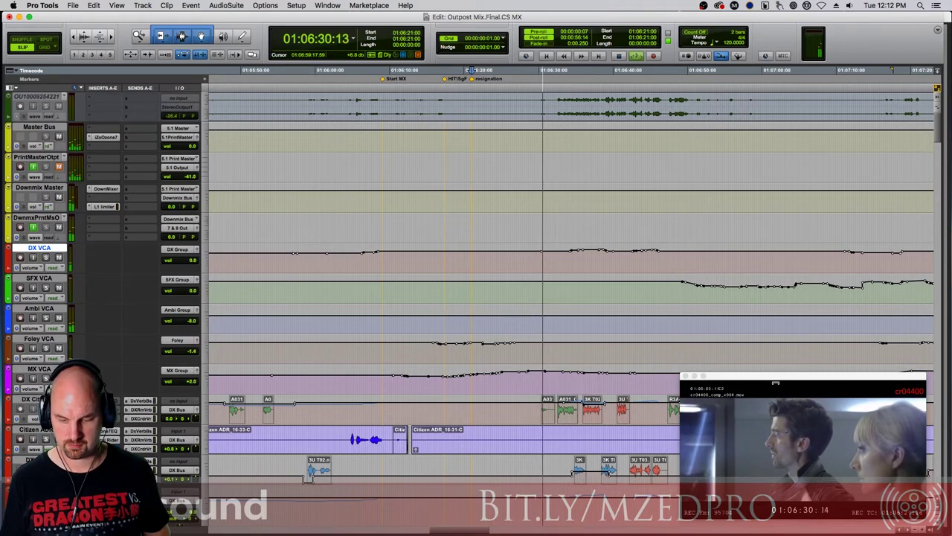
key("space")
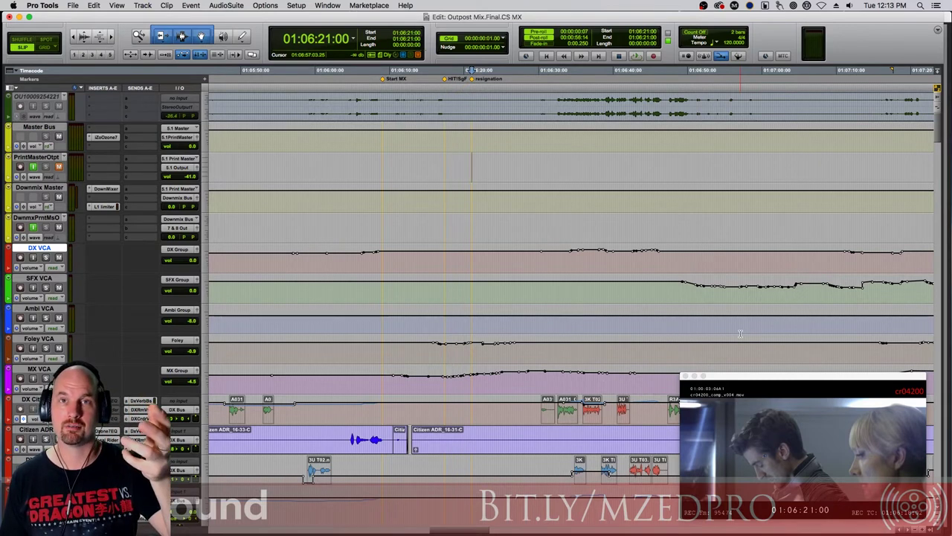
key("space")
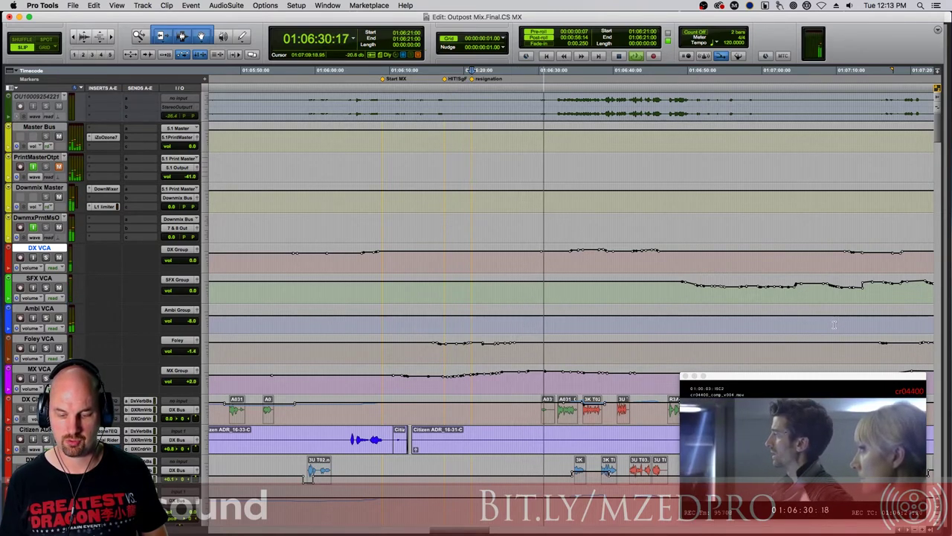
left_click(541, 159)
key("space")
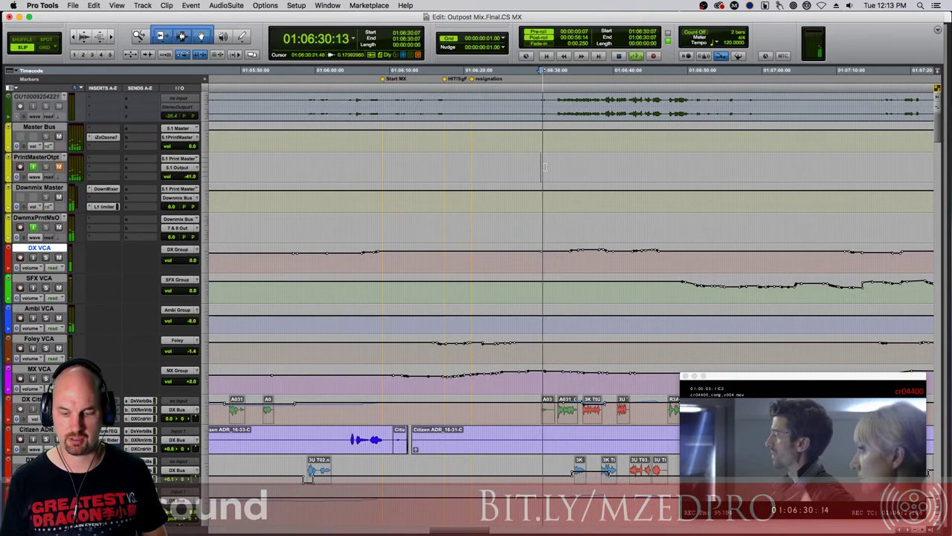
key("space")
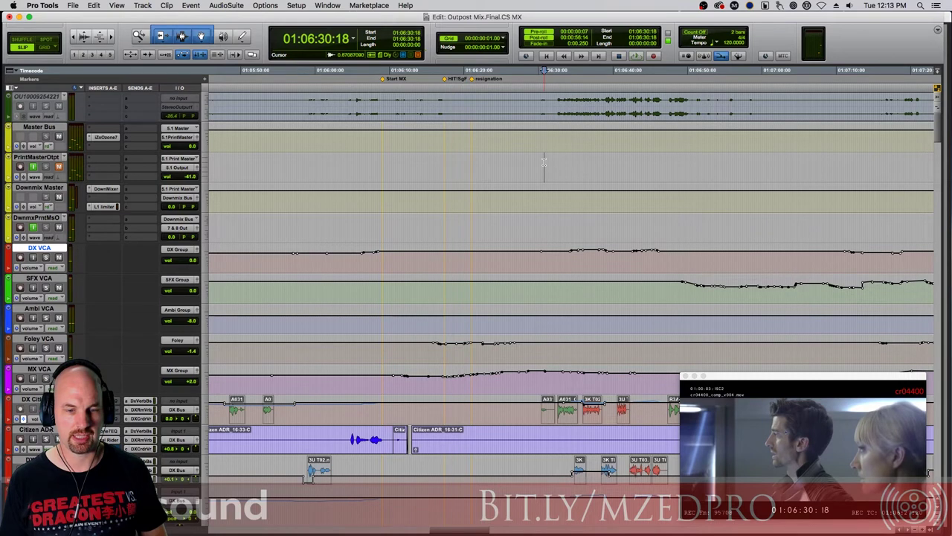
key("KP_Enter")
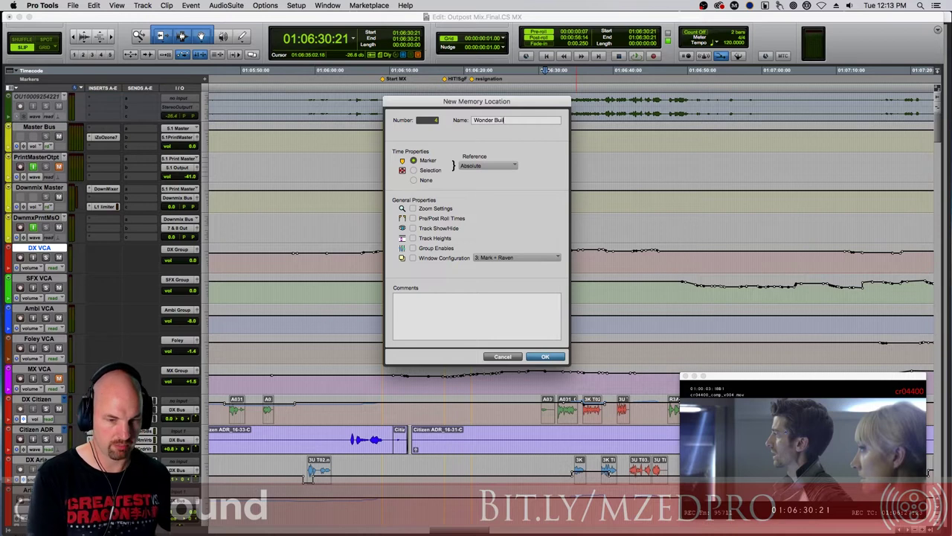
type("Wonder Build")
key("Return")
Audition the scene from the Wonder Build! marker and add a marker named "Peak MX" at 01:06:47:21
key("space")
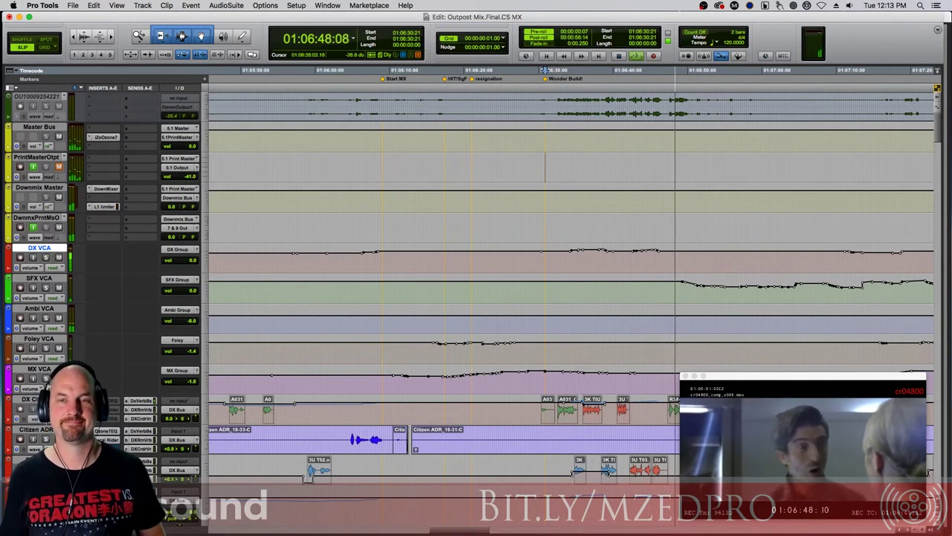
key("space")
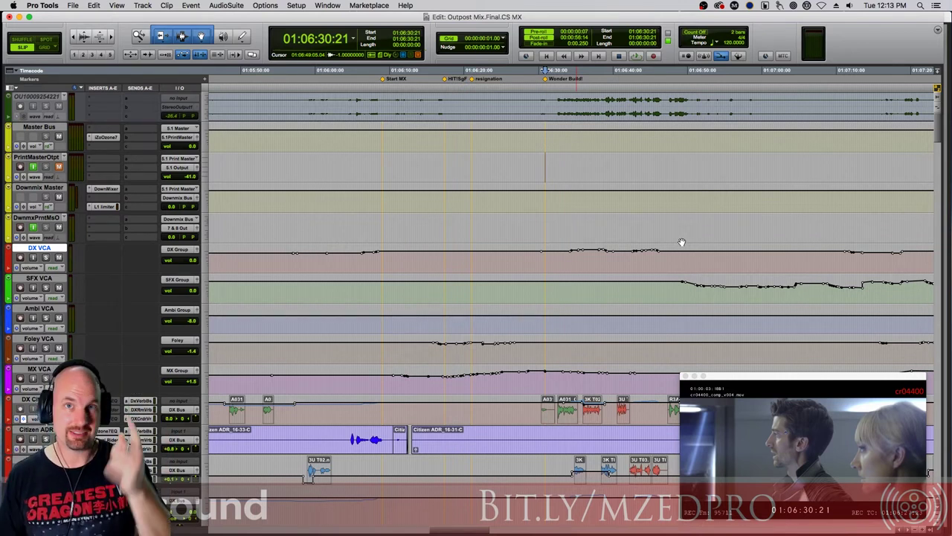
left_click(611, 217)
key("space")
left_click_drag(622, 158, 671, 166)
left_click(663, 167)
left_click(672, 167)
key("KP_Enter")
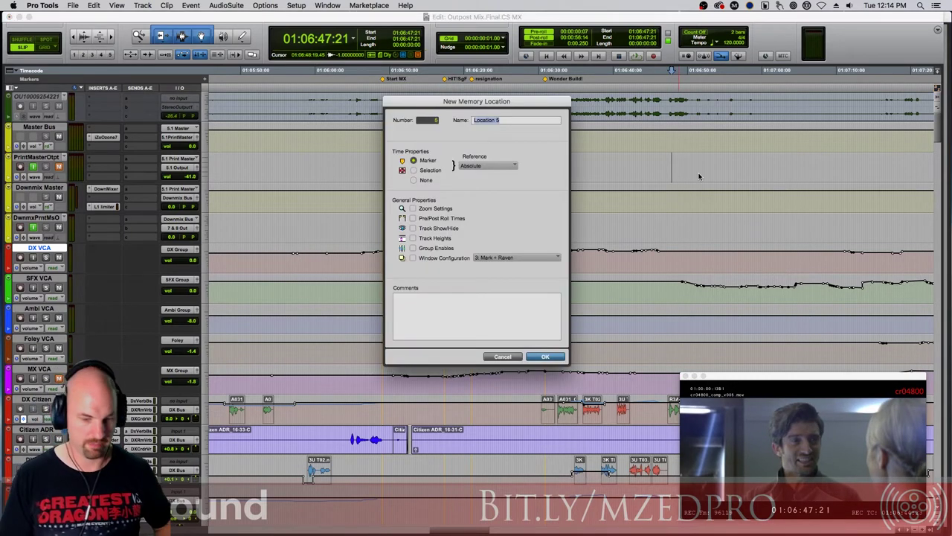
key("Return")
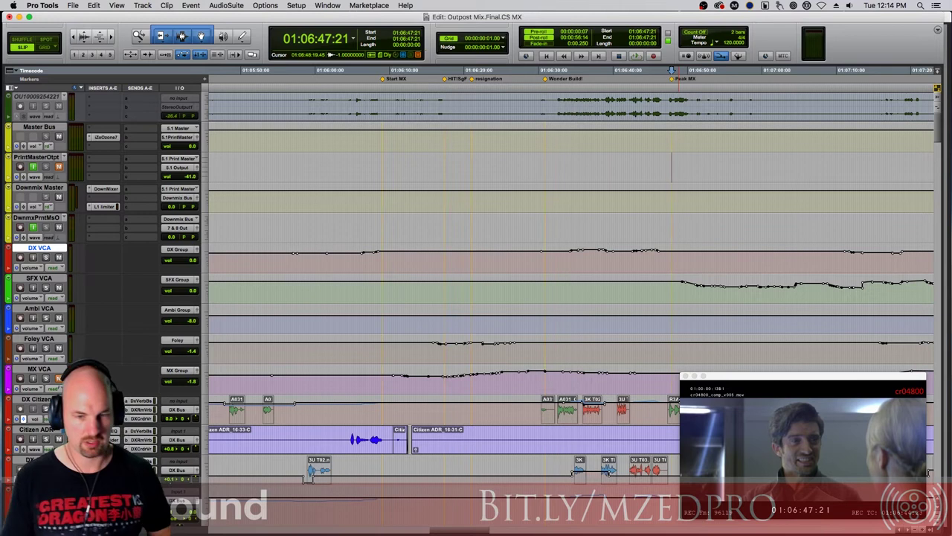
Audition the scene around the Peak MX marker and add a marker named "tail down" at 01:06:55:20
left_click(647, 160)
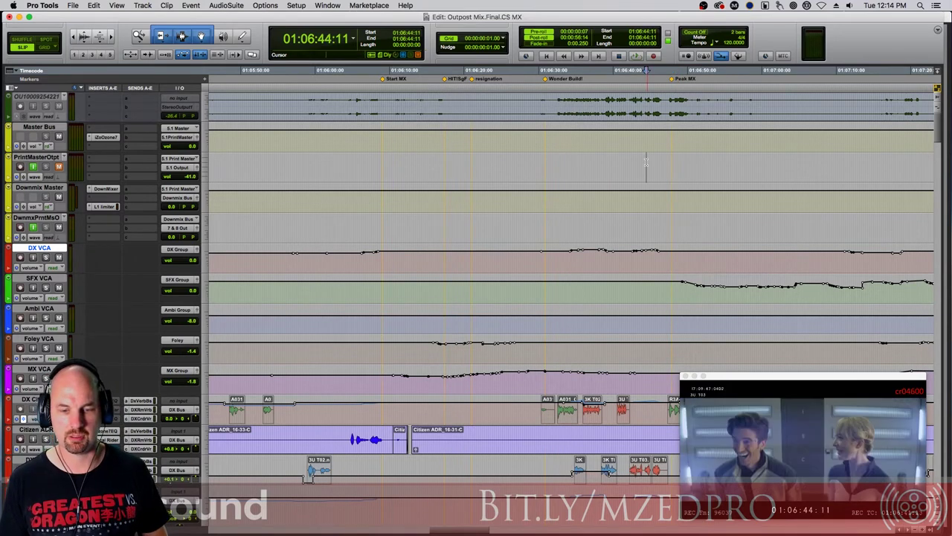
key("space")
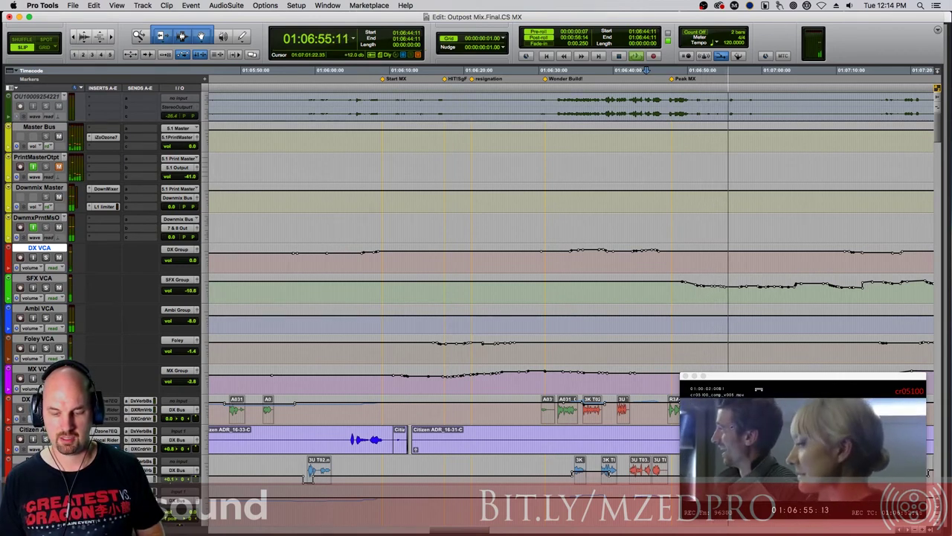
key("space")
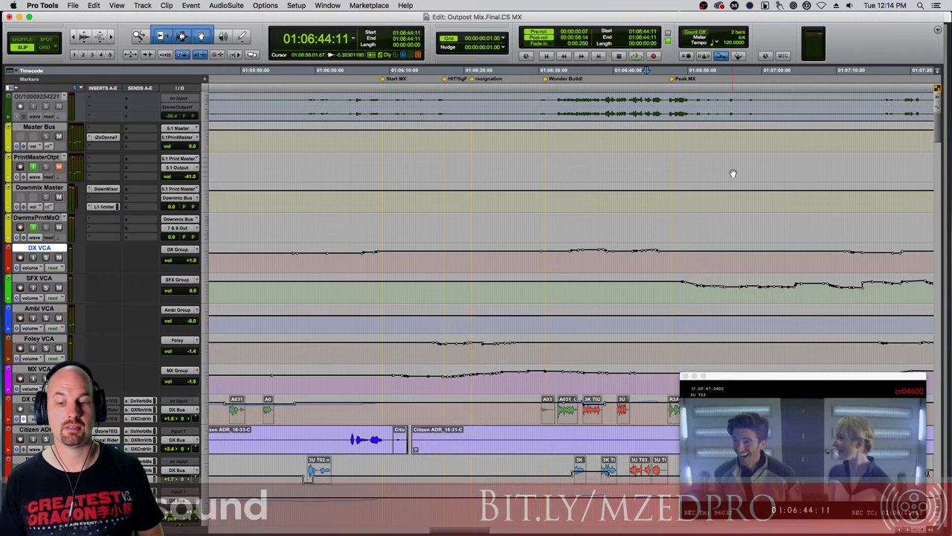
left_click(730, 162)
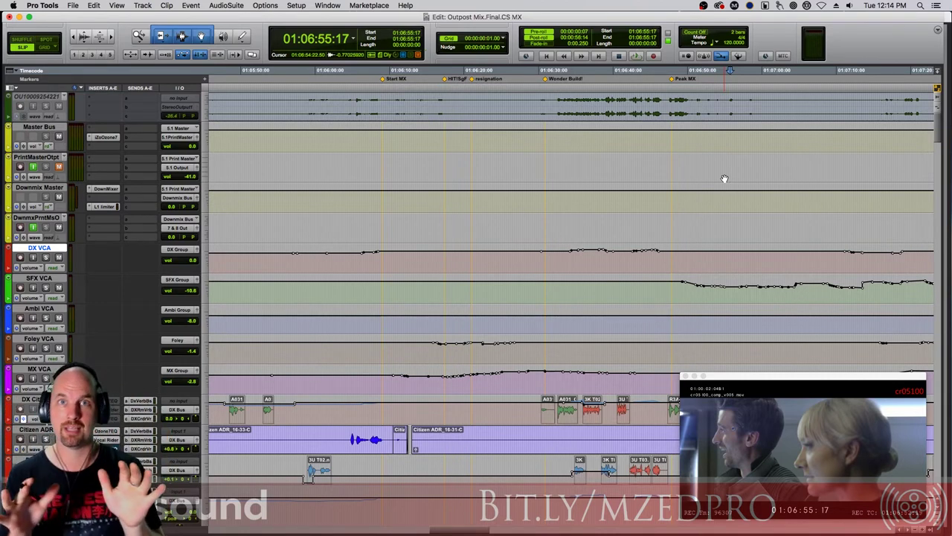
left_click(733, 161)
key("space")
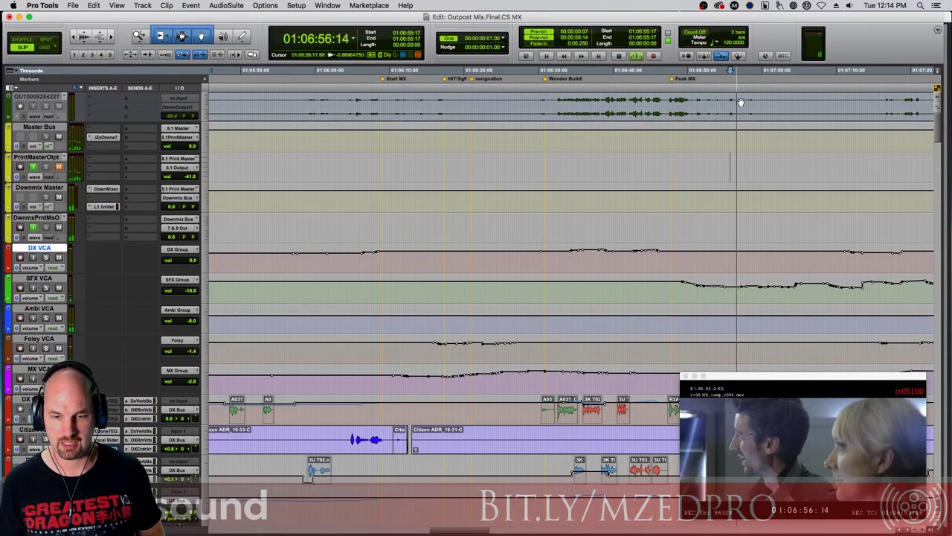
key("space")
left_click(731, 161)
key("KP_Enter")
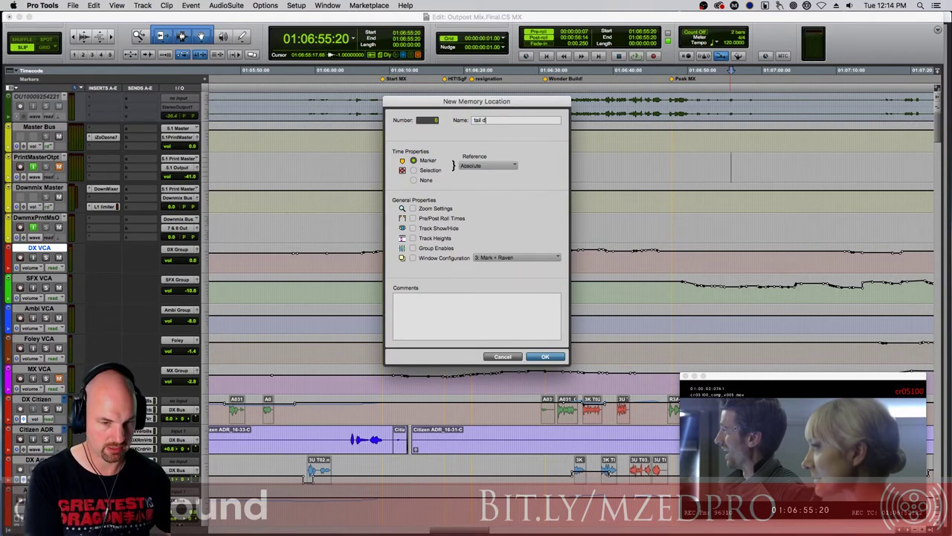
type("tail down")
key("Return")
Audition the scene from the tail down marker and add a marker named "Sparks!" at 01:07:10:10
key("space")
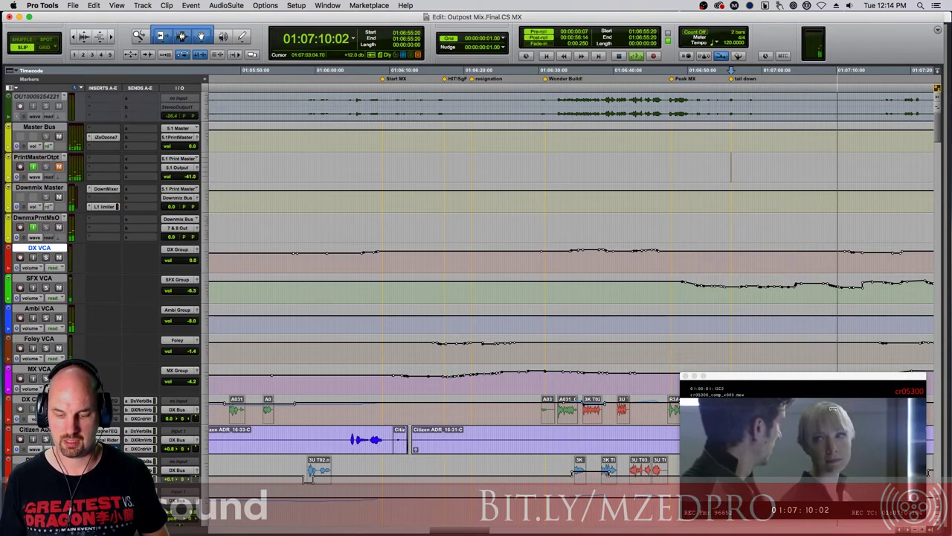
key("space")
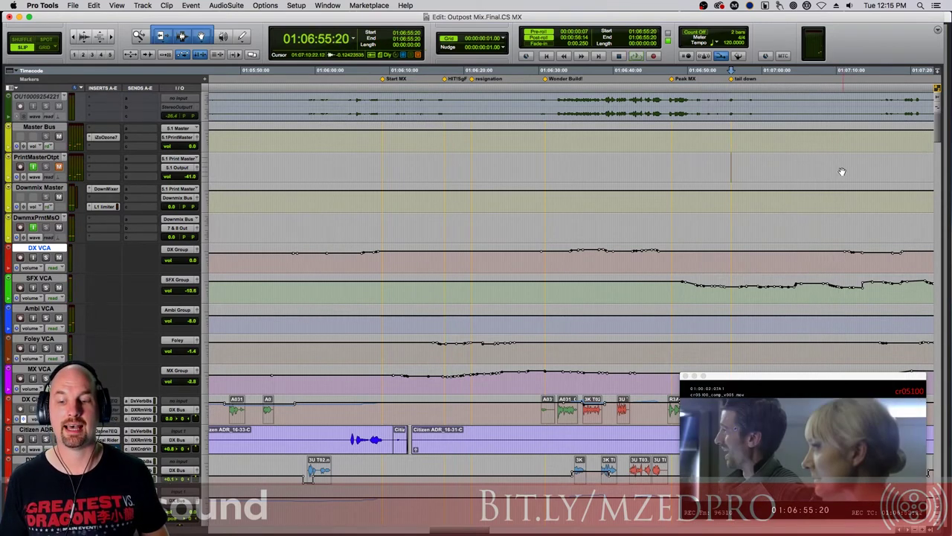
left_click(835, 163)
key("space")
key("space")
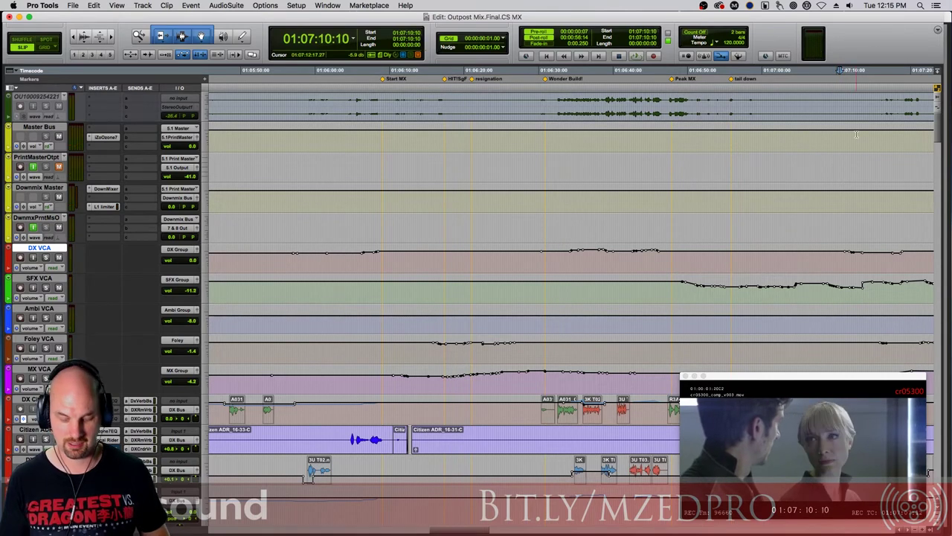
key("KP_Enter")
type("Sparks")
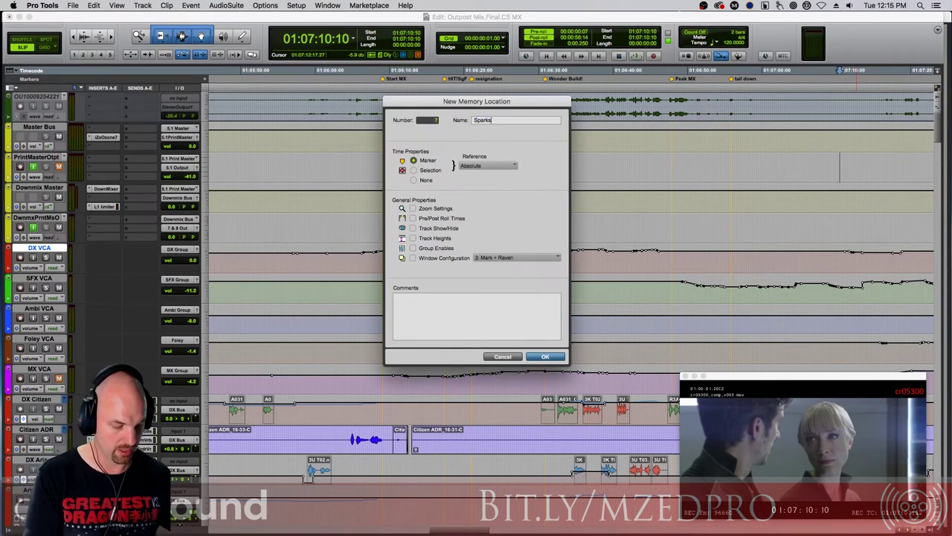
type("!")
key("Return")
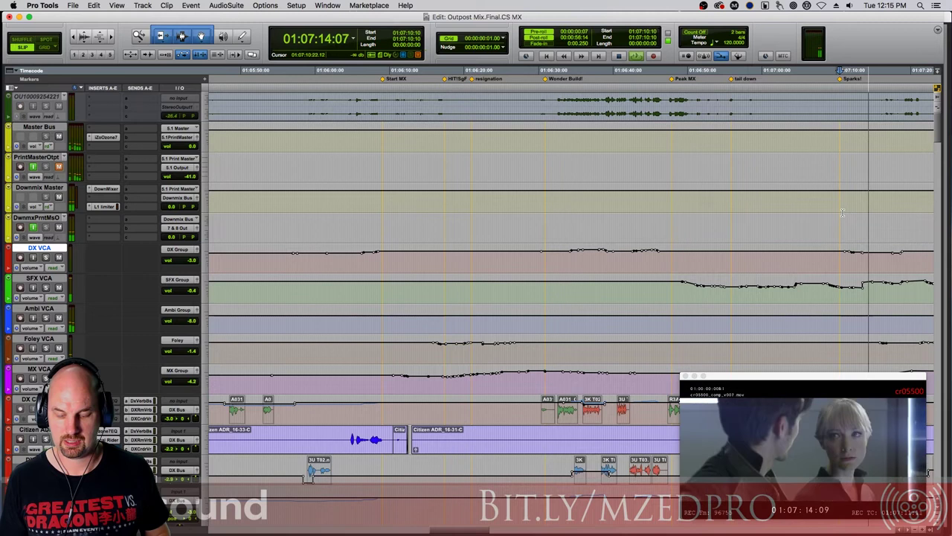
End the audition after the Sparks! marker and add a marker named "Bad build!" at 01:07:15:10
key("space")
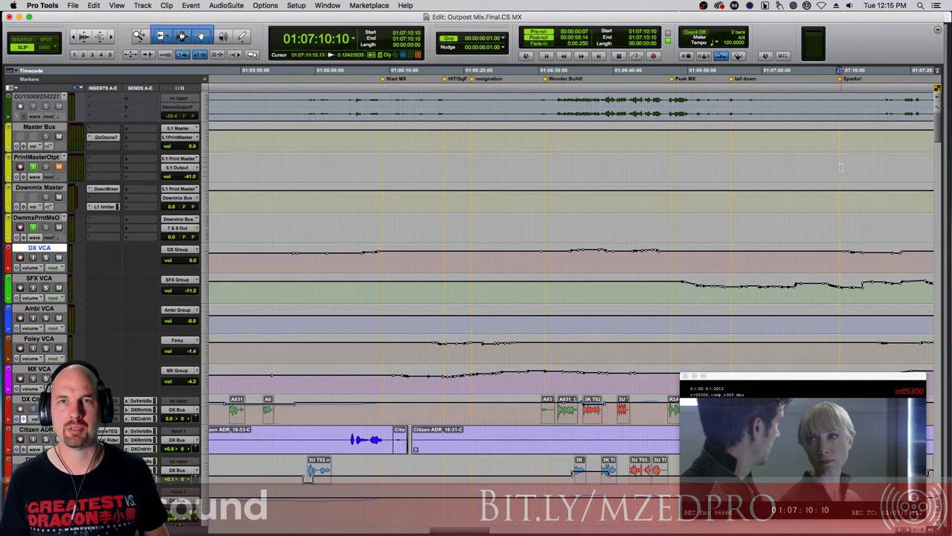
left_click_drag(859, 165, 876, 165)
left_click(876, 165)
key("KP_Enter")
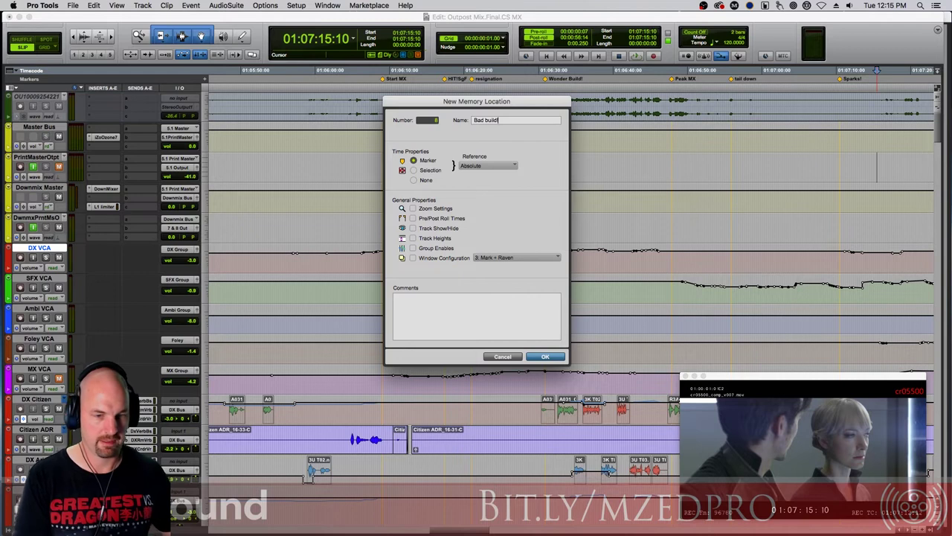
key("Return")
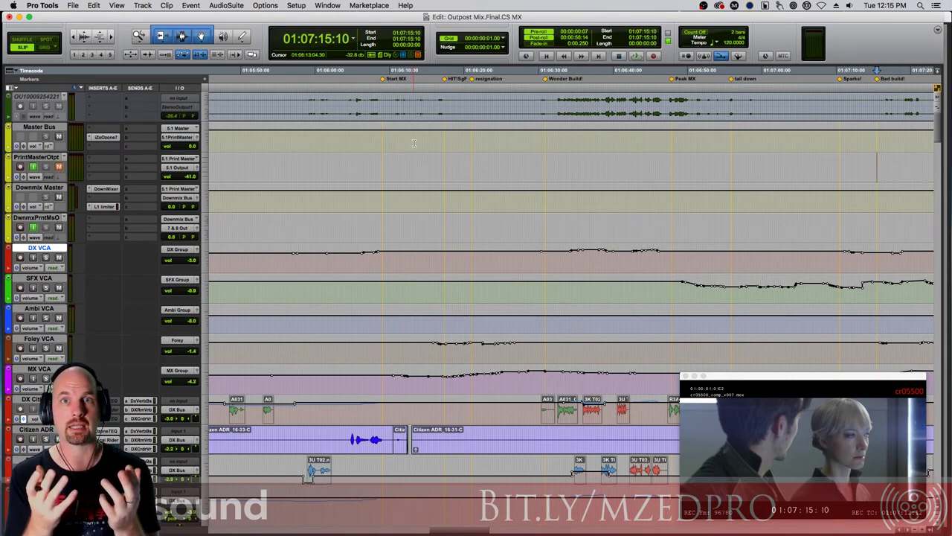
Review the opening of the cue by playing twice from about 01:06:08:10, just before the Start MX marker
left_click(378, 165)
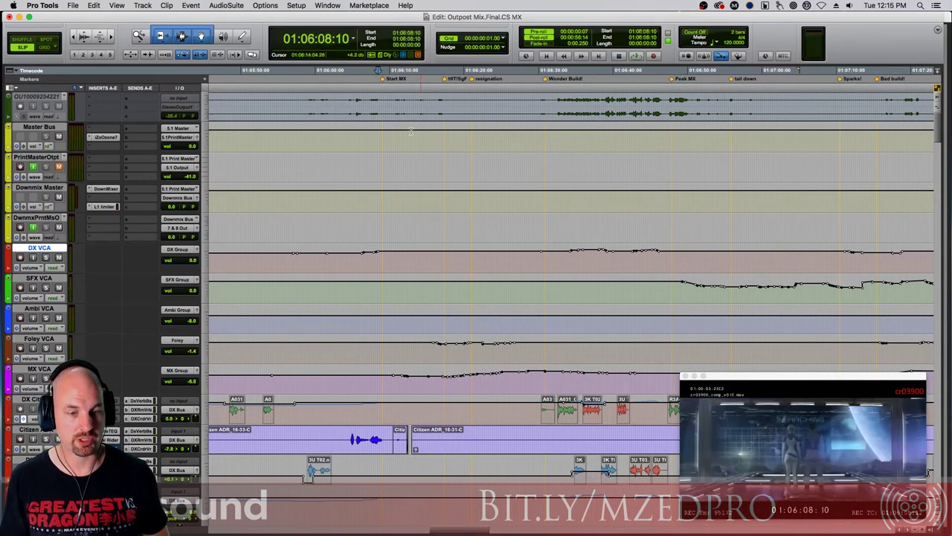
key("space")
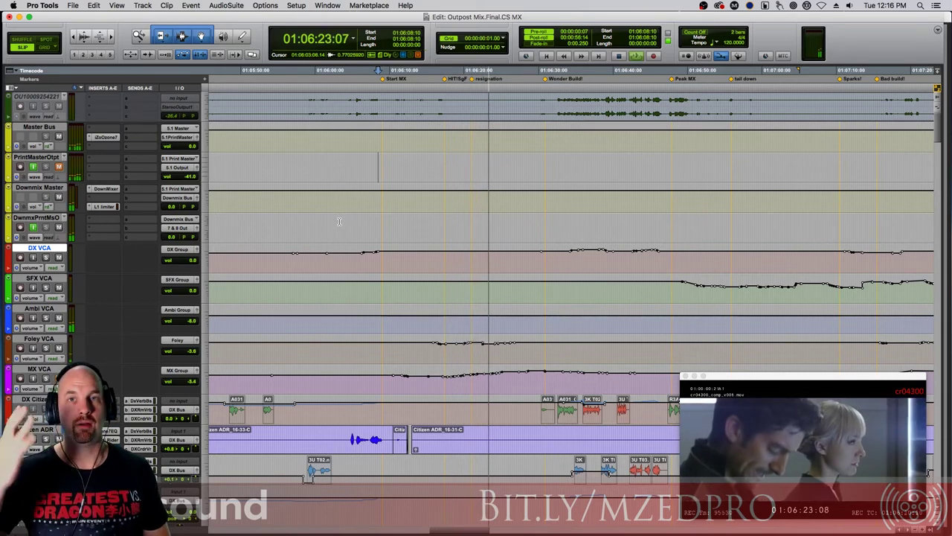
key("space")
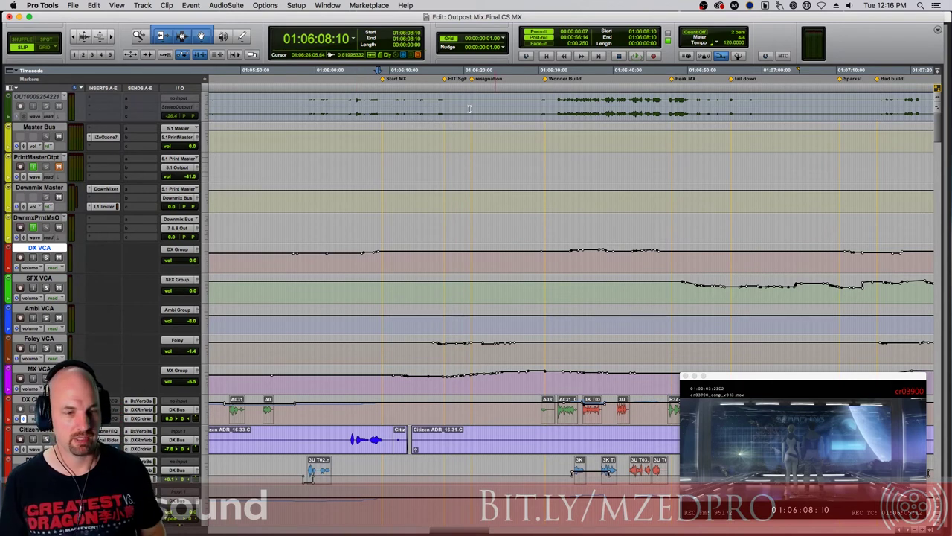
key("space")
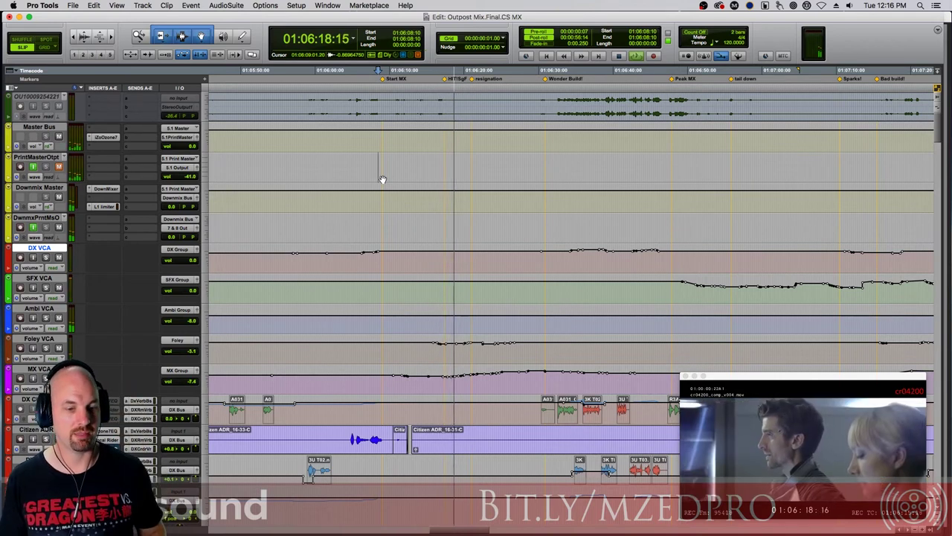
key("space")
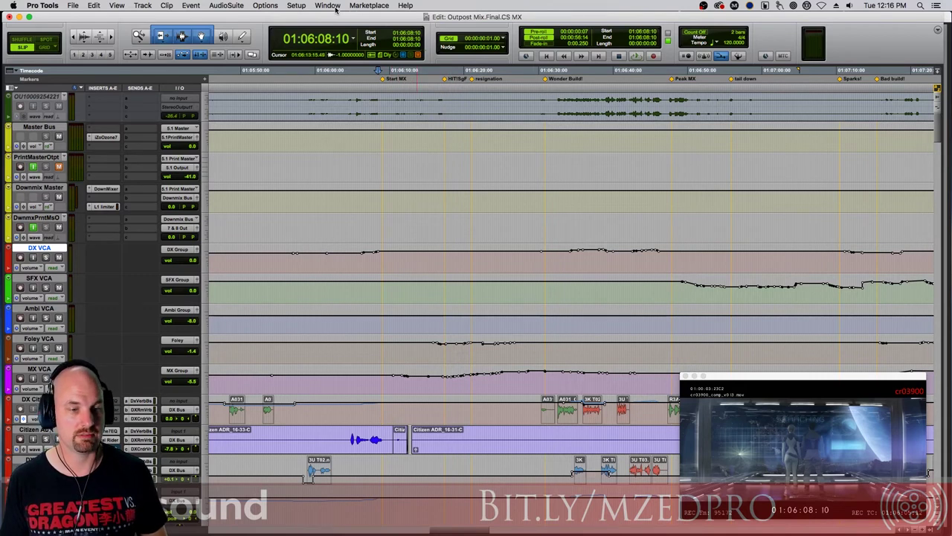
left_click(334, 6)
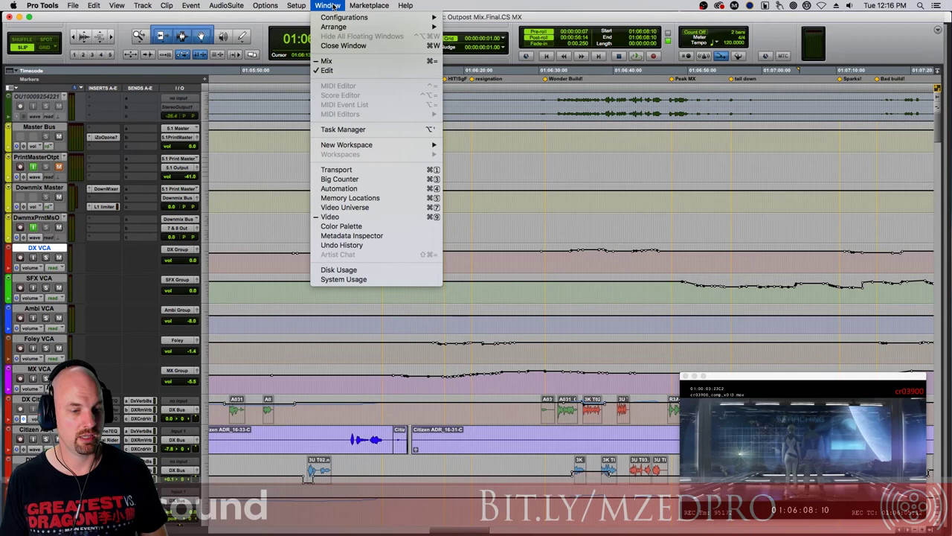
left_click(334, 6)
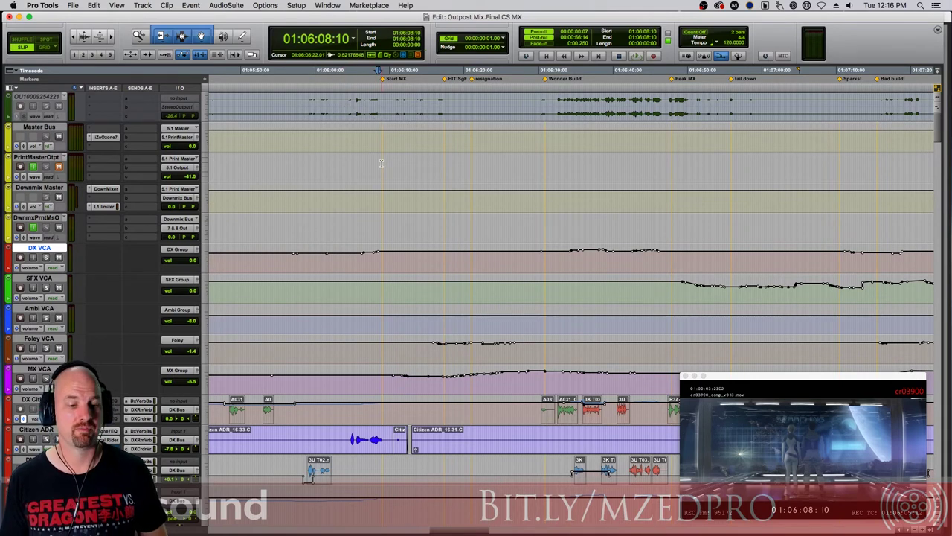
Review the scene from about 01:06:16:13, at the signal failure, through the resignation marker to the Wonder Build! marker
left_click(438, 160)
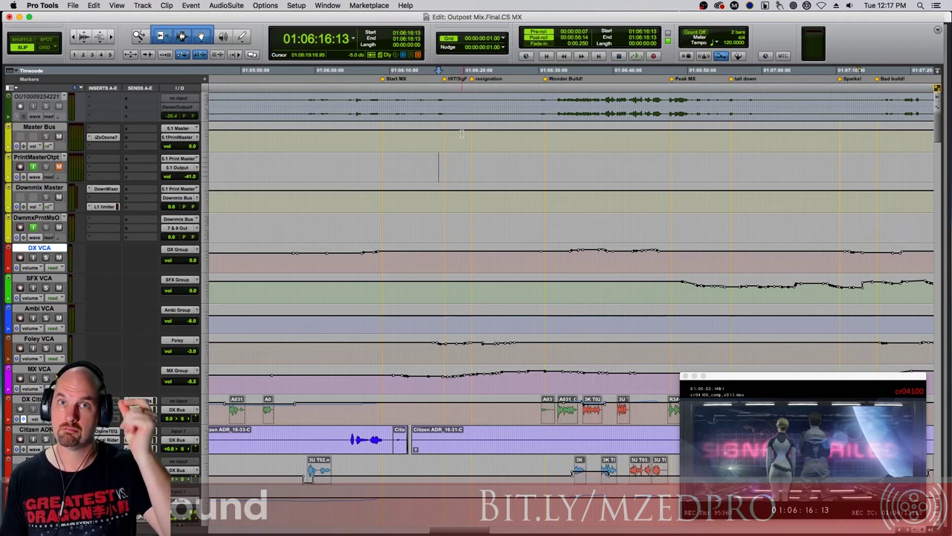
key("space")
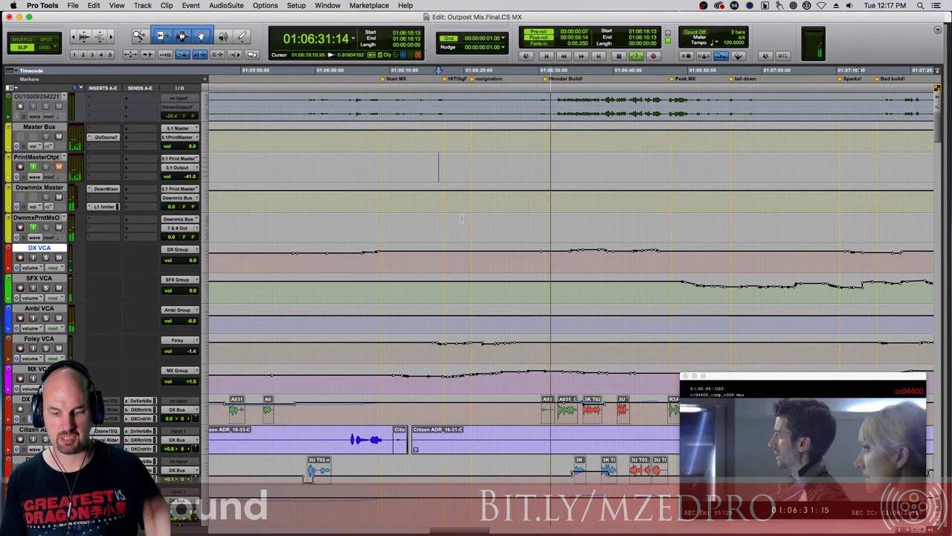
key("space")
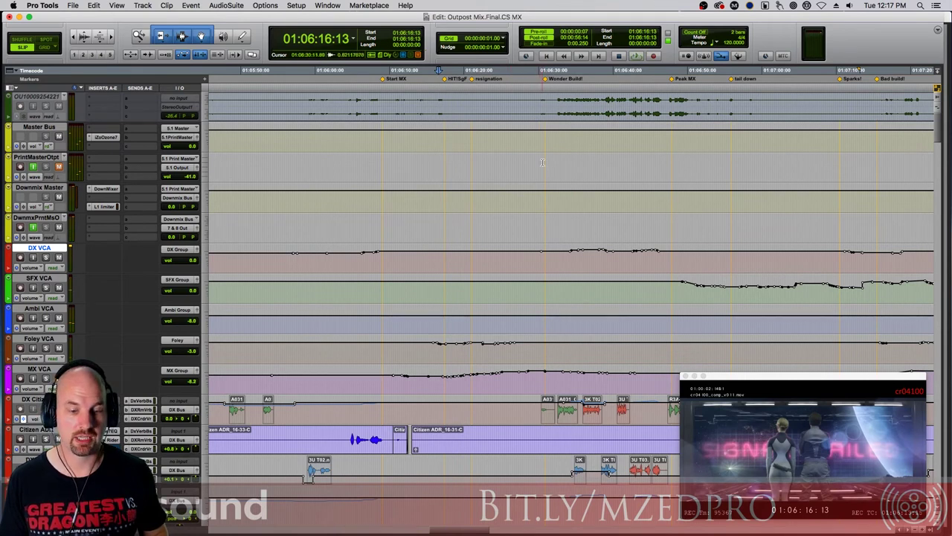
Review the wonder build by playing from about 01:06:30:13 through to the Peak MX marker
left_click(542, 162)
key("space")
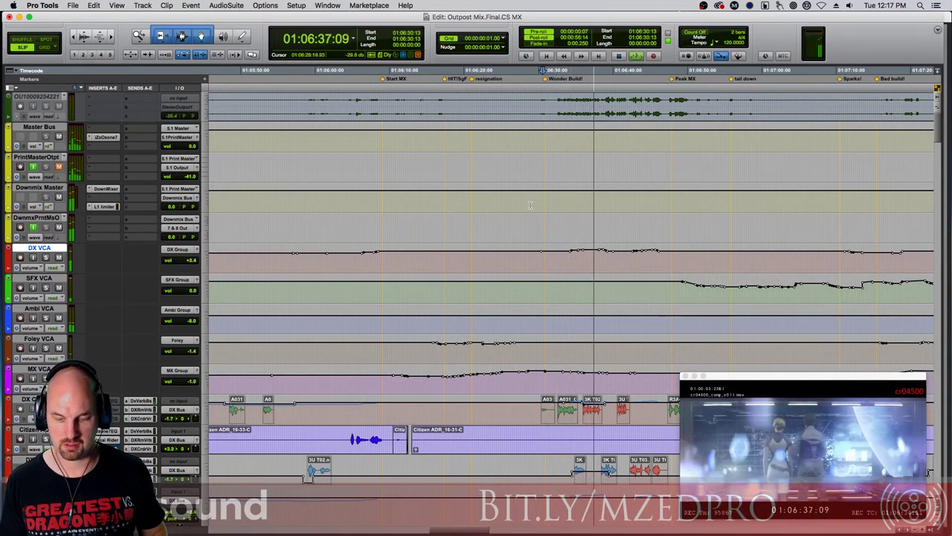
key("space")
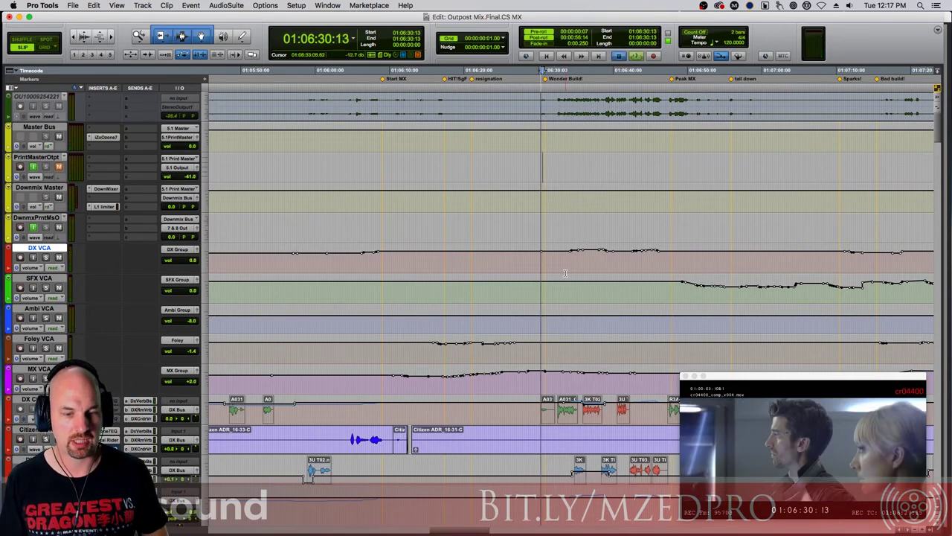
key("space")
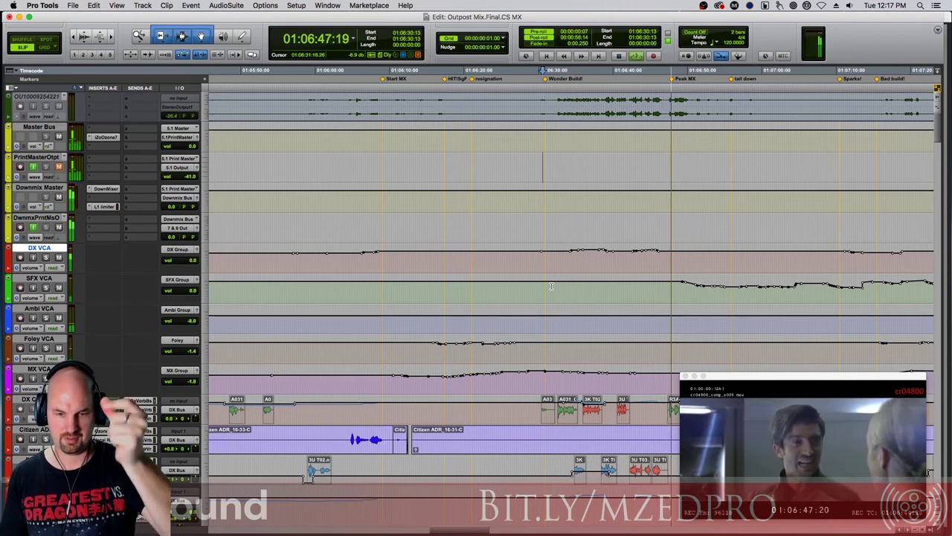
key("space")
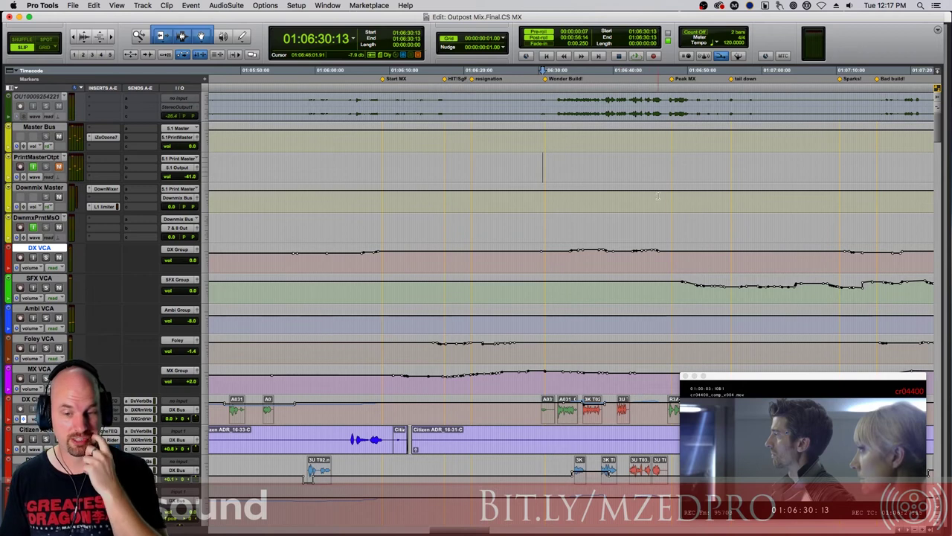
Review the scene from the Peak MX marker to tail down, and set the edit start at 01:06:54:22 during playback
left_click(670, 161)
key("space")
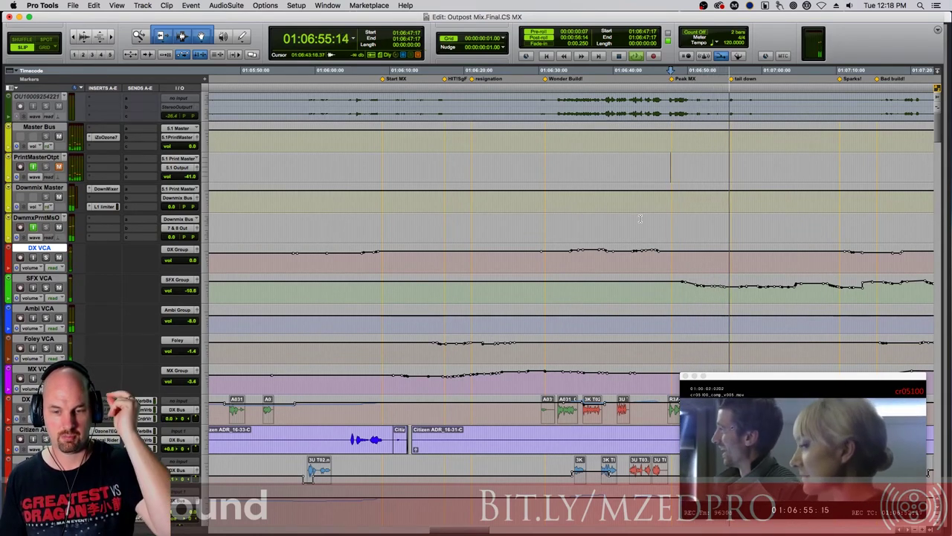
key("space")
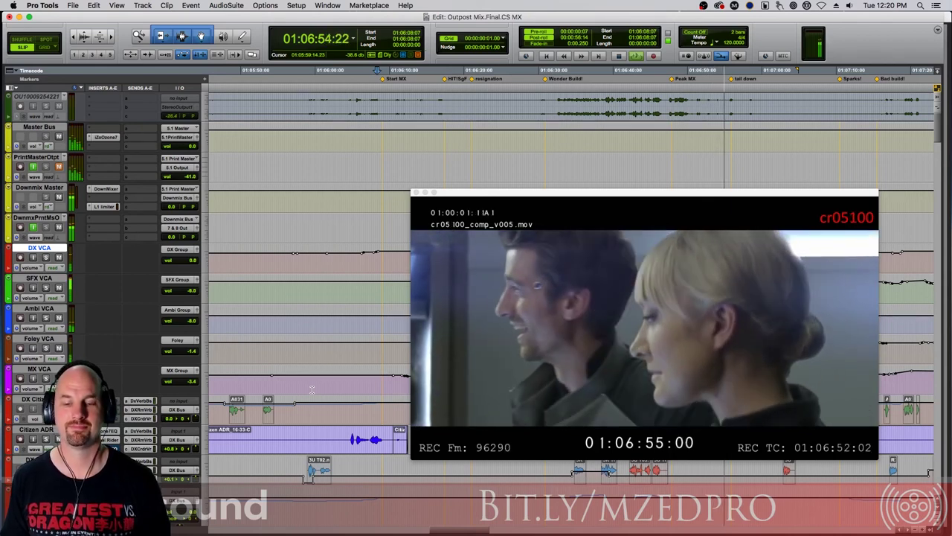
key("Down")
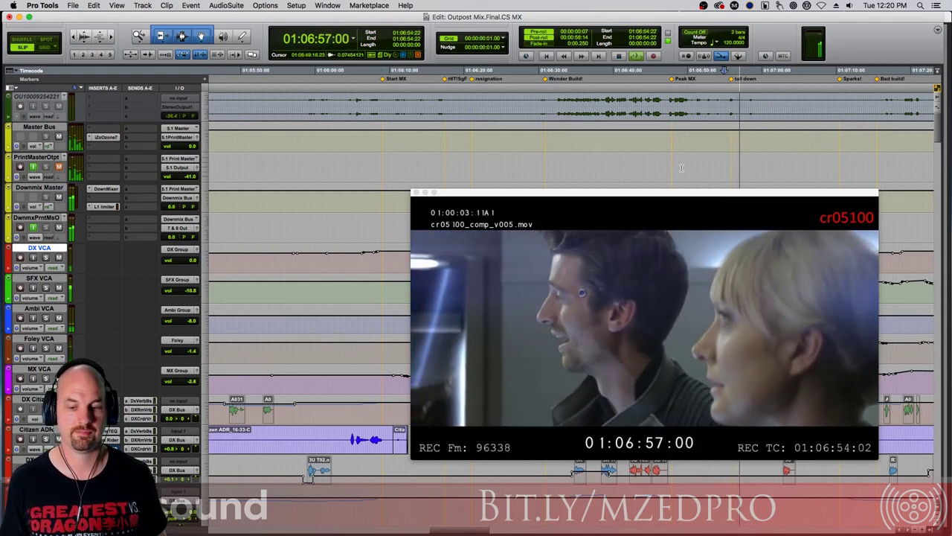